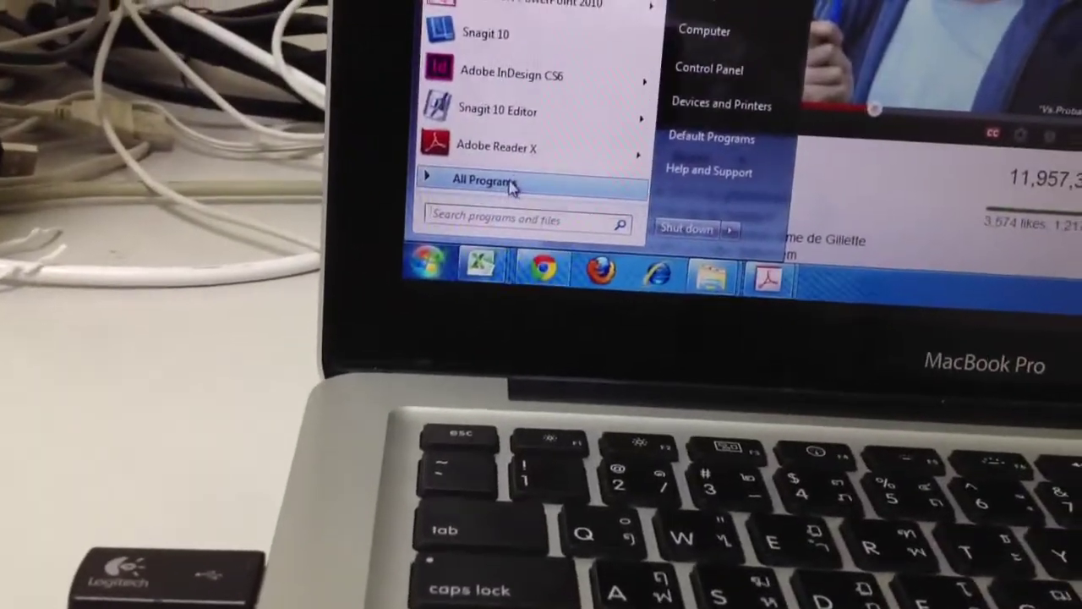
Step: Launch AirParrot from All Programs in trial mode and dismiss the trial-mode notice
{"action": "left_click", "coordinate": [512, 174]}
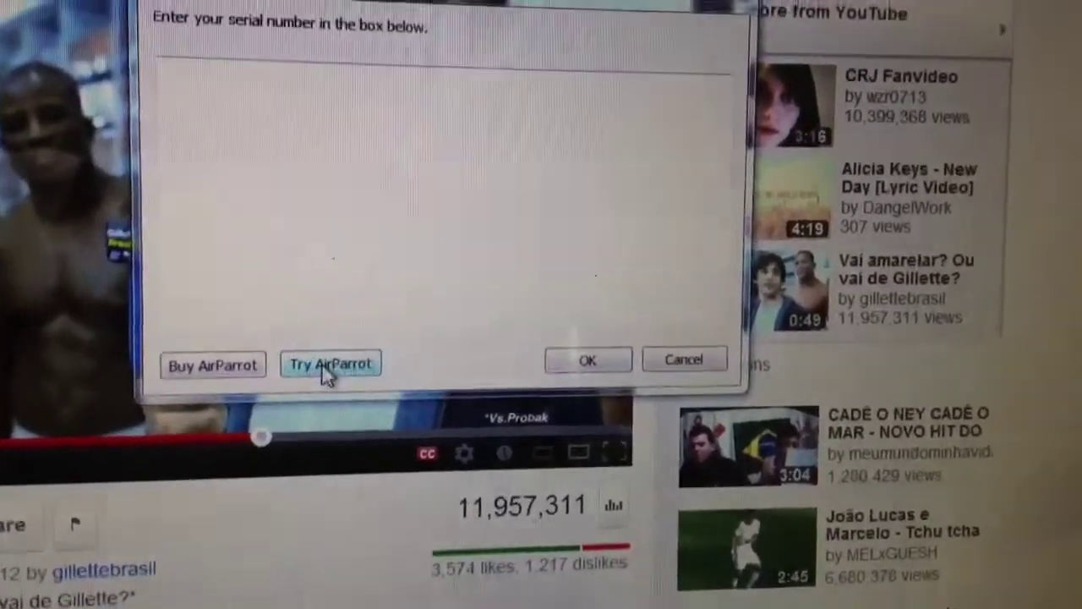
{"action": "left_click", "coordinate": [322, 363]}
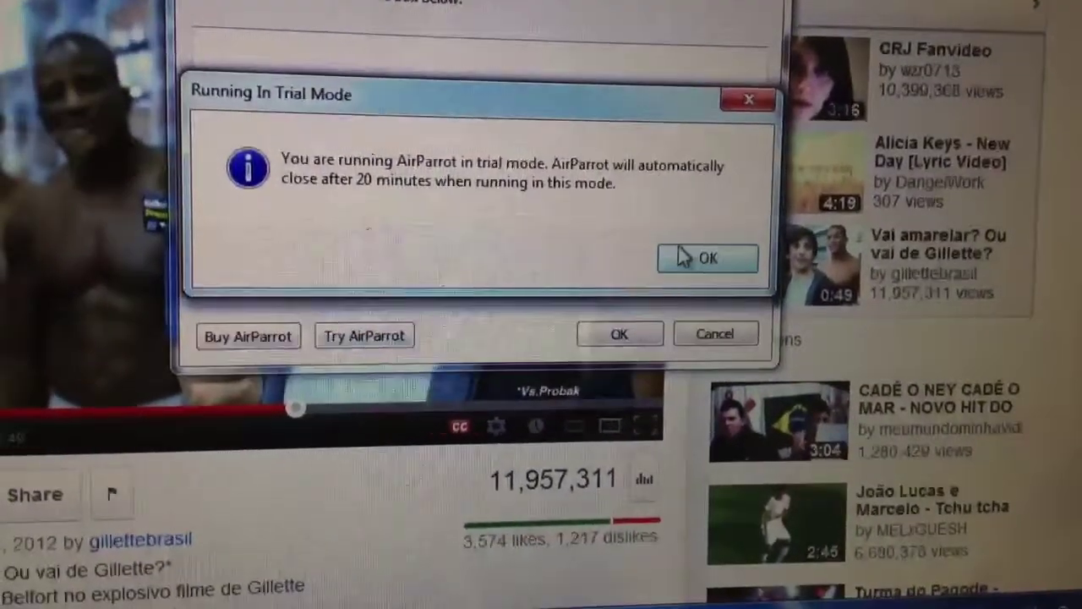
{"action": "left_click", "coordinate": [706, 258]}
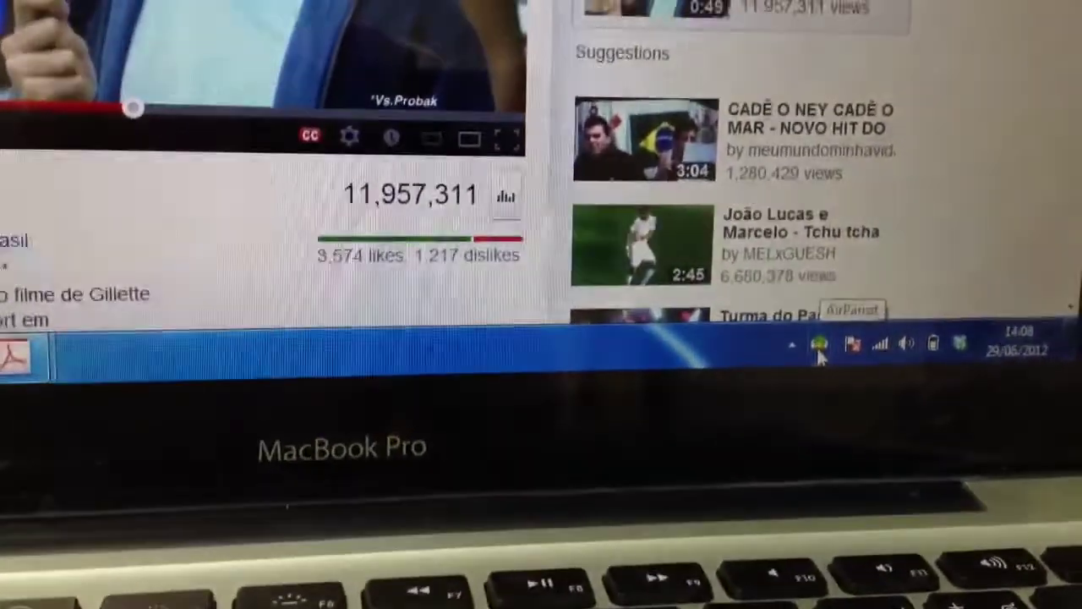
Step: Bring up the AirParrot tray icon's menu to start connecting to the Apple TV
{"action": "right_click", "coordinate": [810, 300]}
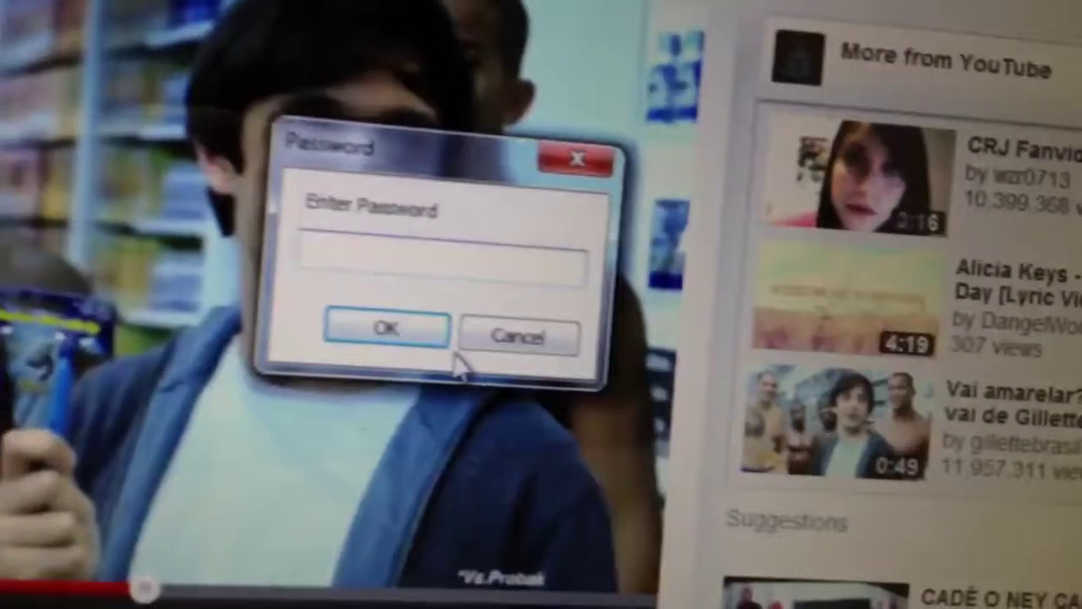
{"action": "type", "text": "•"}
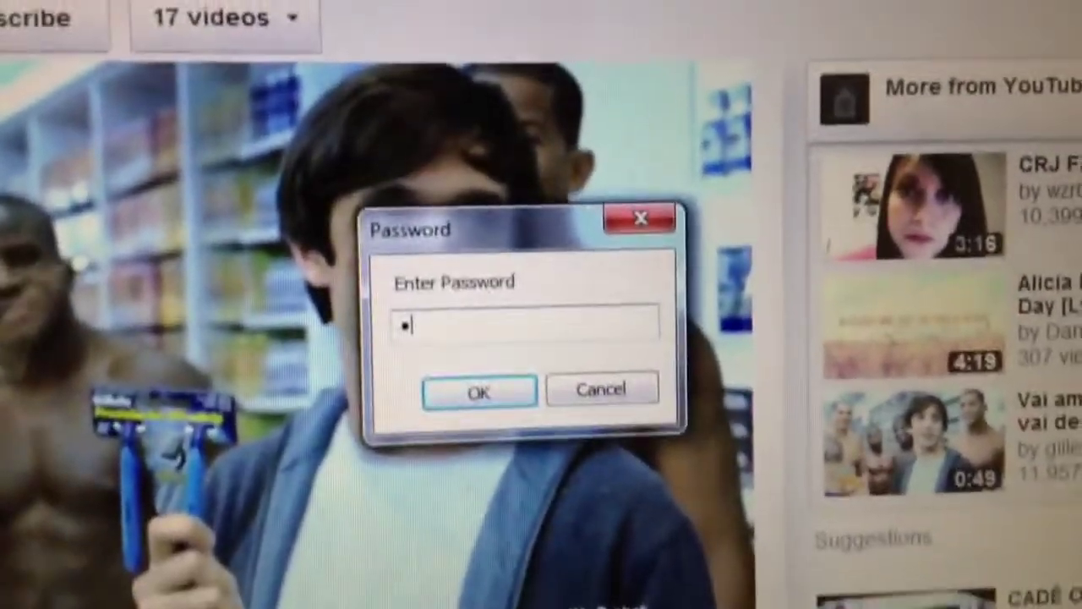
{"action": "type", "text": "••"}
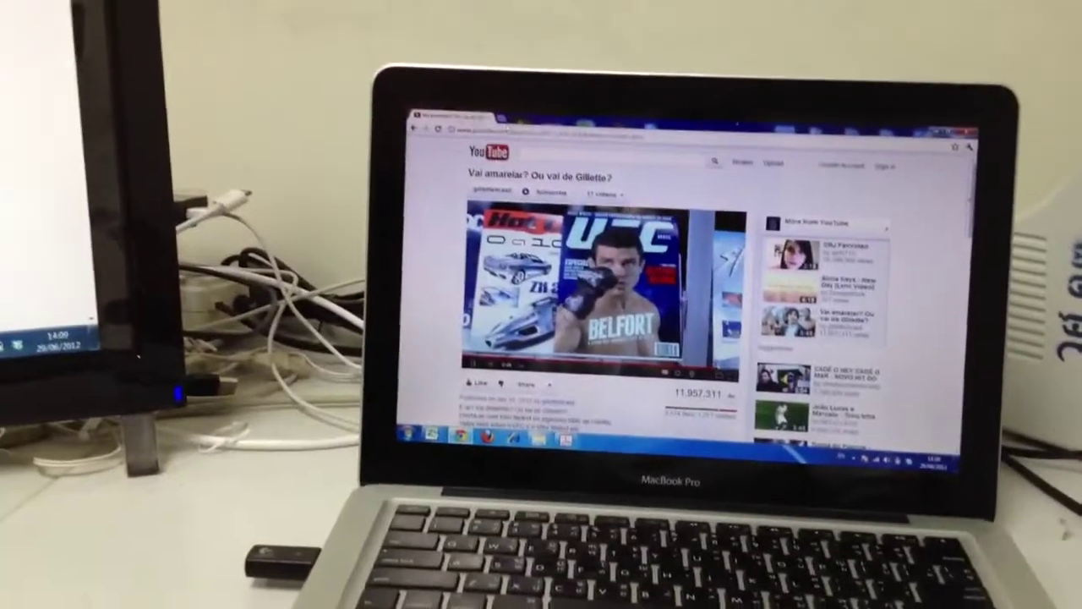
Step: Open a new Chrome tab showing the apps page with Google Calendar
{"action": "key", "text": "ctrl+t"}
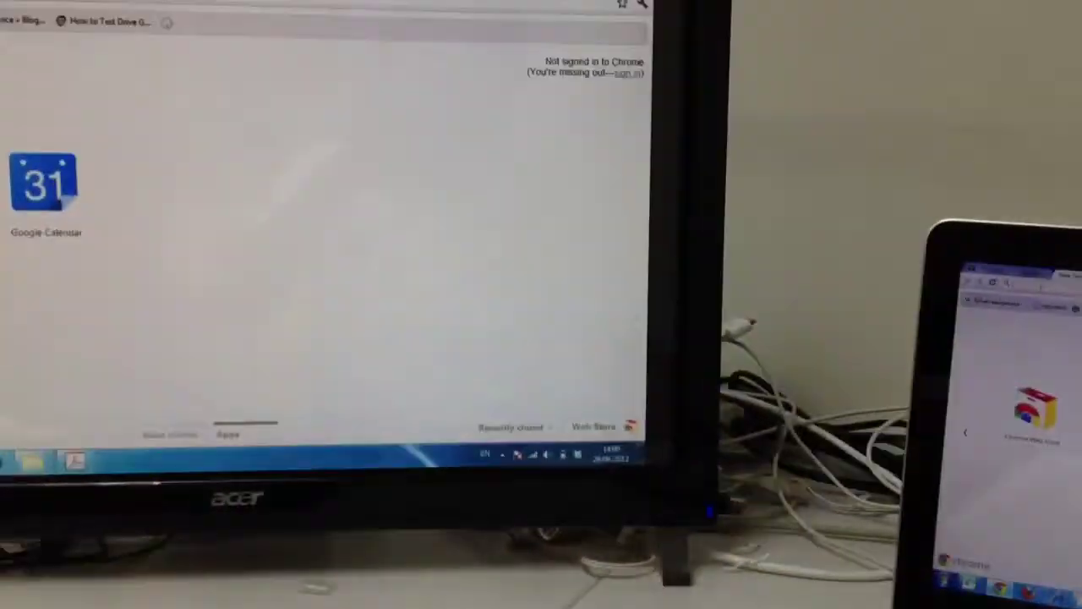